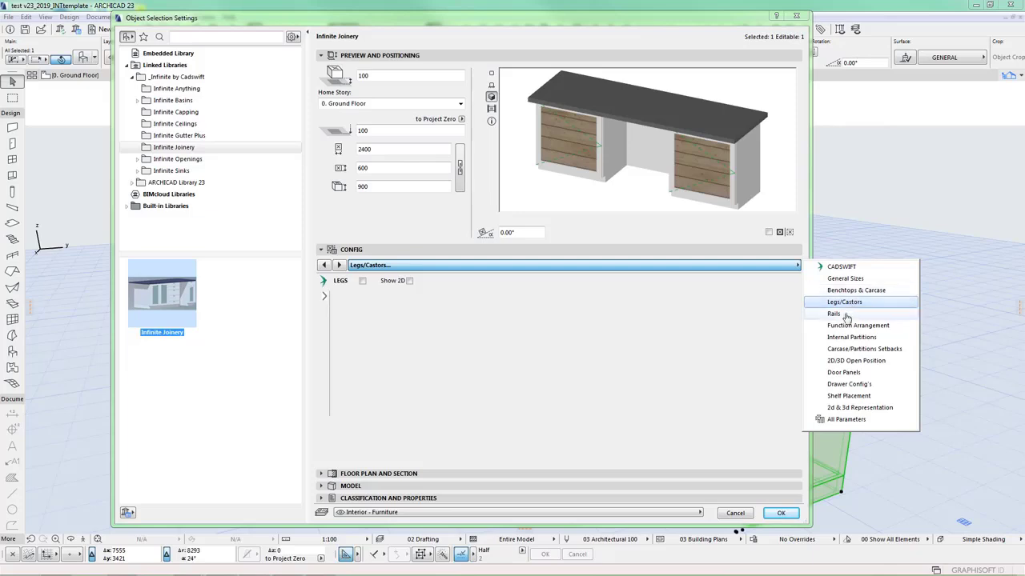
Turn on legs shown in 2D, set the castor count to 2, and keep the top-left castor ticked
{"action": "left_click", "coordinate": [391, 298]}
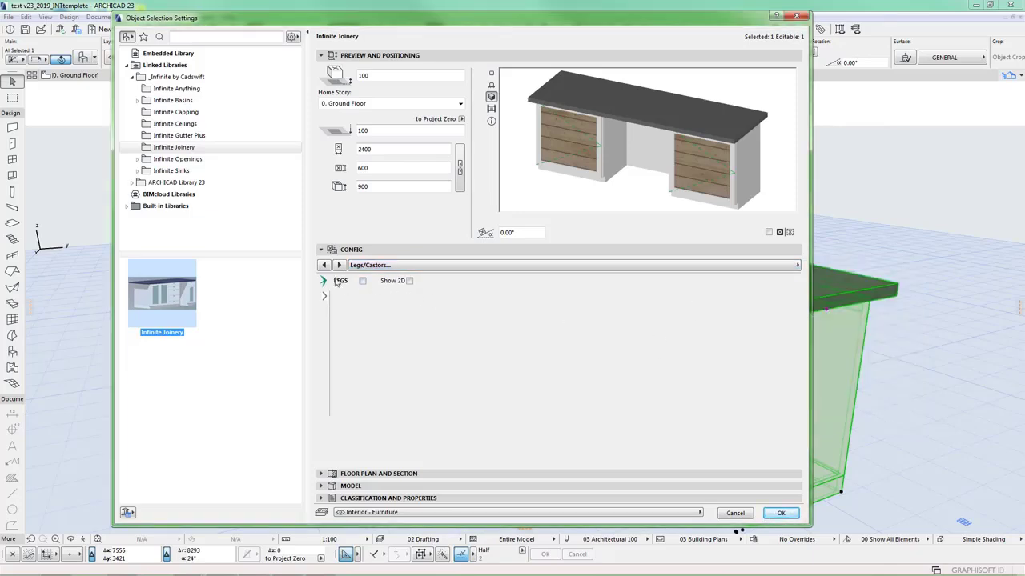
{"action": "left_click", "coordinate": [362, 281]}
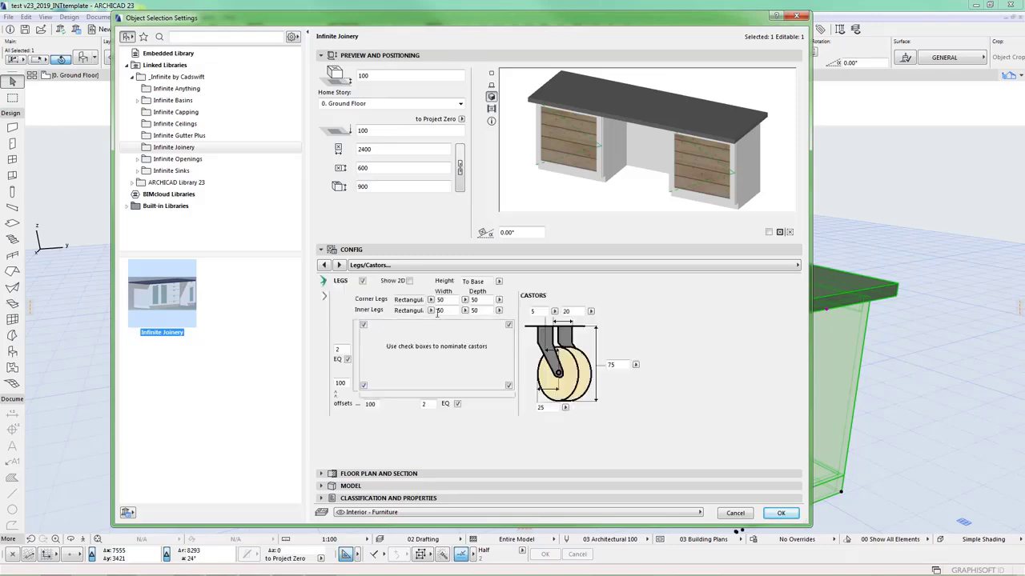
{"action": "left_click", "coordinate": [407, 281]}
{"action": "left_click", "coordinate": [435, 404]}
{"action": "type", "text": "2"}
{"action": "left_click", "coordinate": [363, 326]}
{"action": "left_click", "coordinate": [364, 327]}
Apply the leg settings and orbit the 3D view to see the bench's underside
{"action": "left_click", "coordinate": [780, 513]}
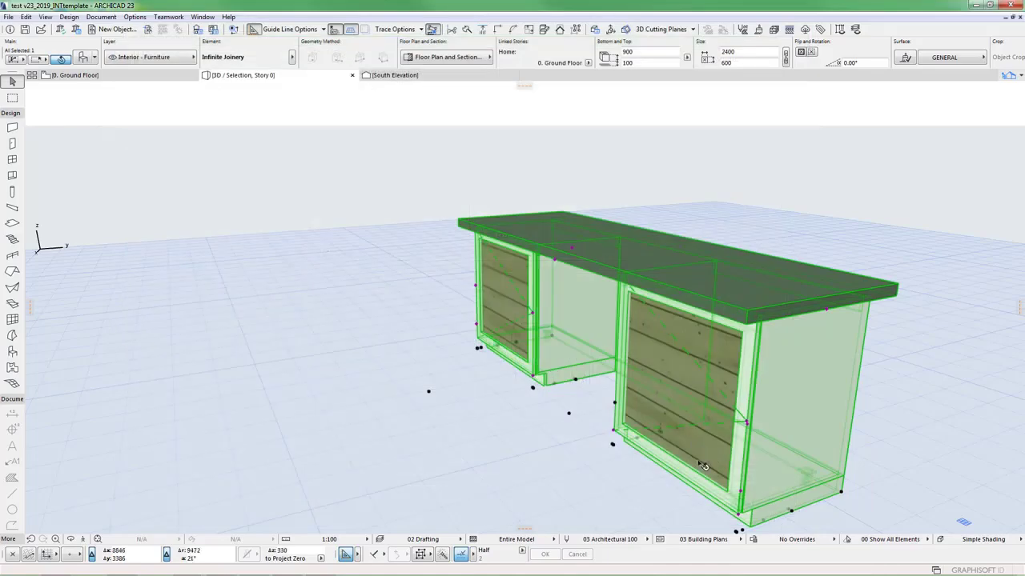
{"action": "key", "text": "Escape"}
{"action": "middle_click_drag", "start_coordinate": [701, 473], "coordinate": [630, 320], "text": "shift"}
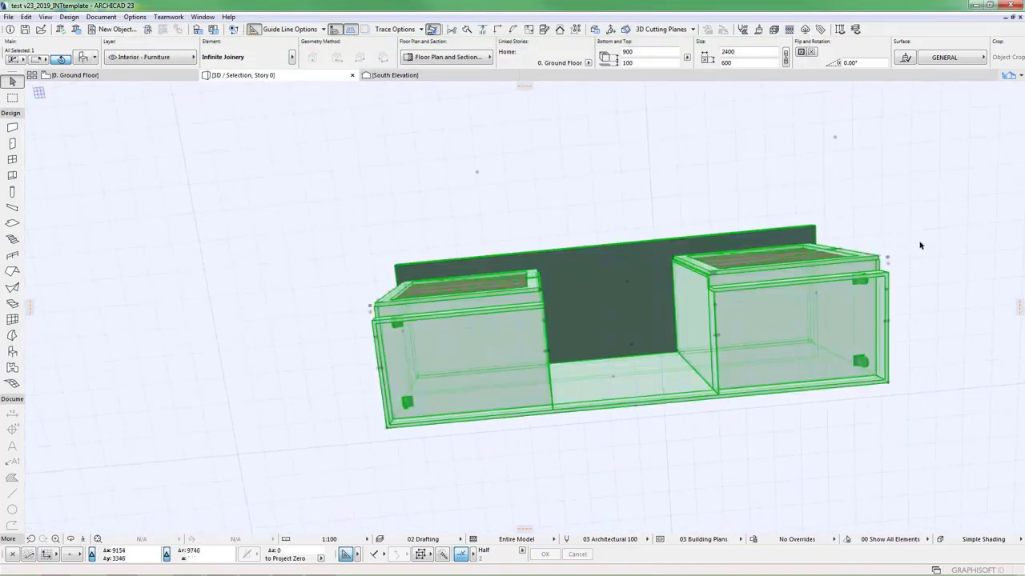
{"action": "scroll", "coordinate": [857, 323], "scroll_direction": "up", "scroll_amount": 2}
Change the bench's castor offset from 100 to 0 and inspect the castors
{"action": "left_click", "coordinate": [830, 356]}
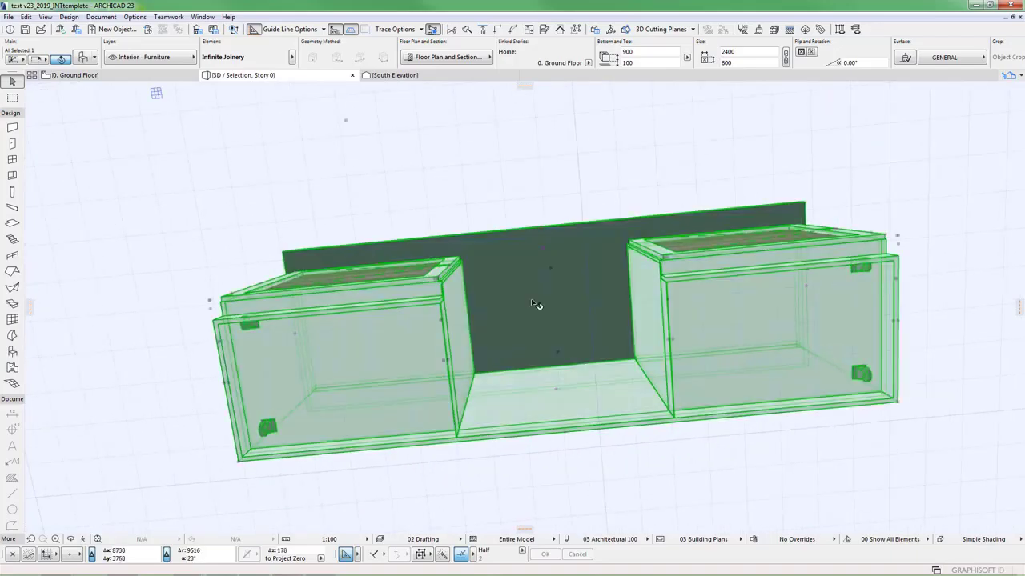
{"action": "key", "text": "ctrl+t"}
{"action": "left_click_drag", "start_coordinate": [347, 383], "coordinate": [311, 384]}
{"action": "type", "text": "00"}
{"action": "key", "text": "Return"}
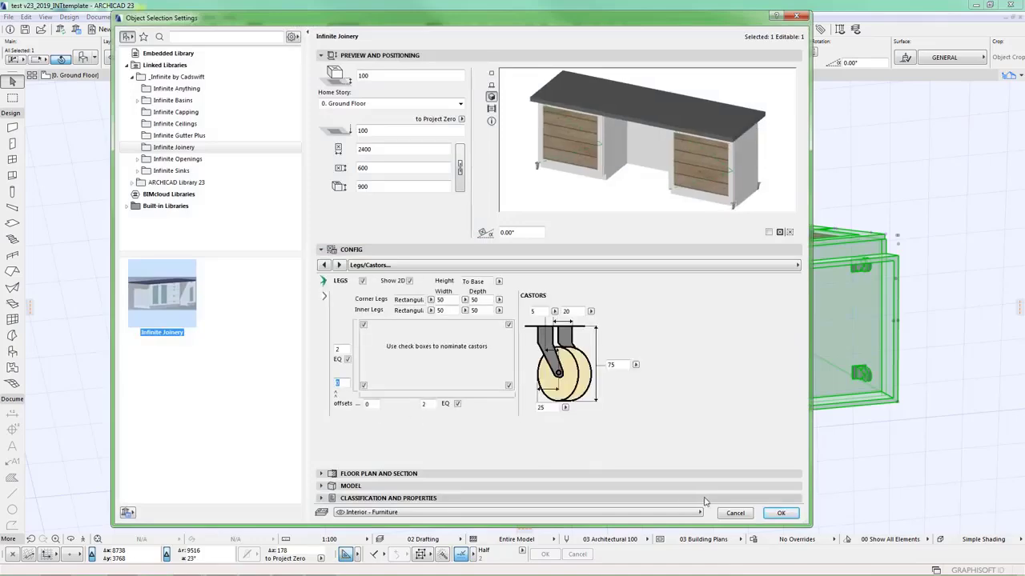
{"action": "left_click", "coordinate": [781, 513]}
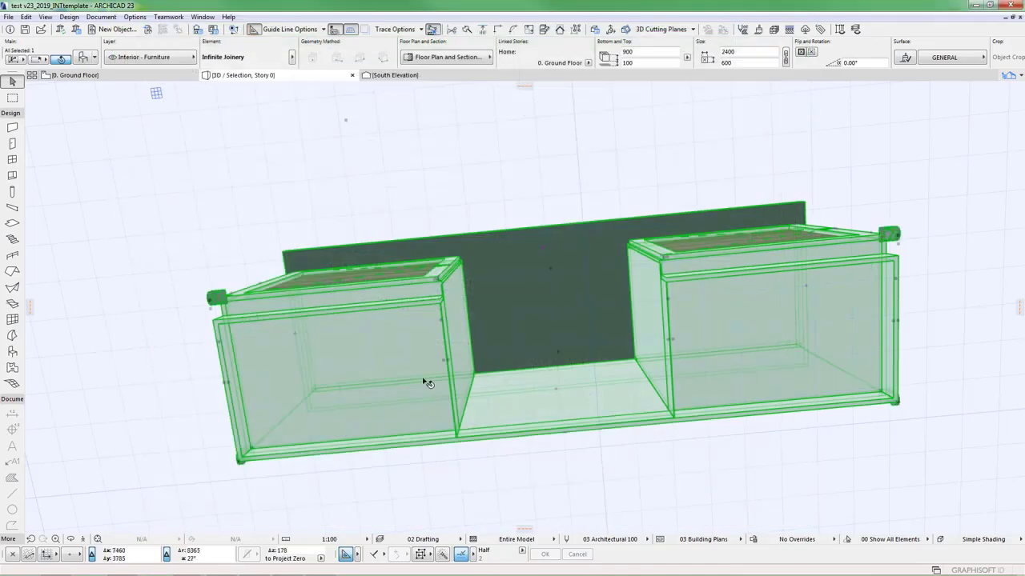
{"action": "middle_click_drag", "start_coordinate": [426, 384], "coordinate": [820, 394], "text": "shift"}
In the bench settings, keep the leg height measured to base
{"action": "scroll", "coordinate": [824, 390], "scroll_direction": "up", "scroll_amount": 5}
{"action": "scroll", "coordinate": [829, 385], "scroll_direction": "up", "scroll_amount": 6}
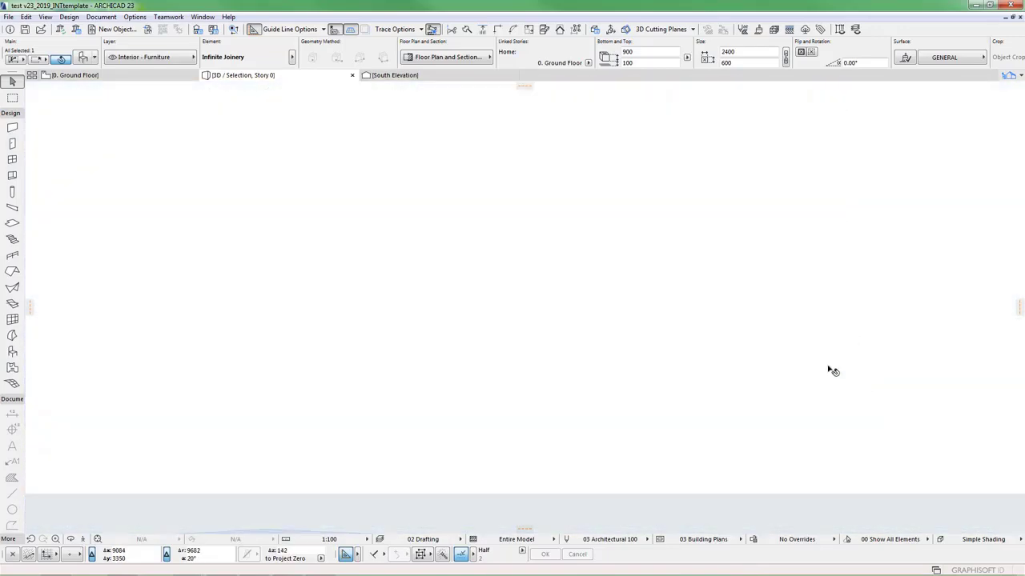
{"action": "scroll", "coordinate": [827, 371], "scroll_direction": "down", "scroll_amount": 3}
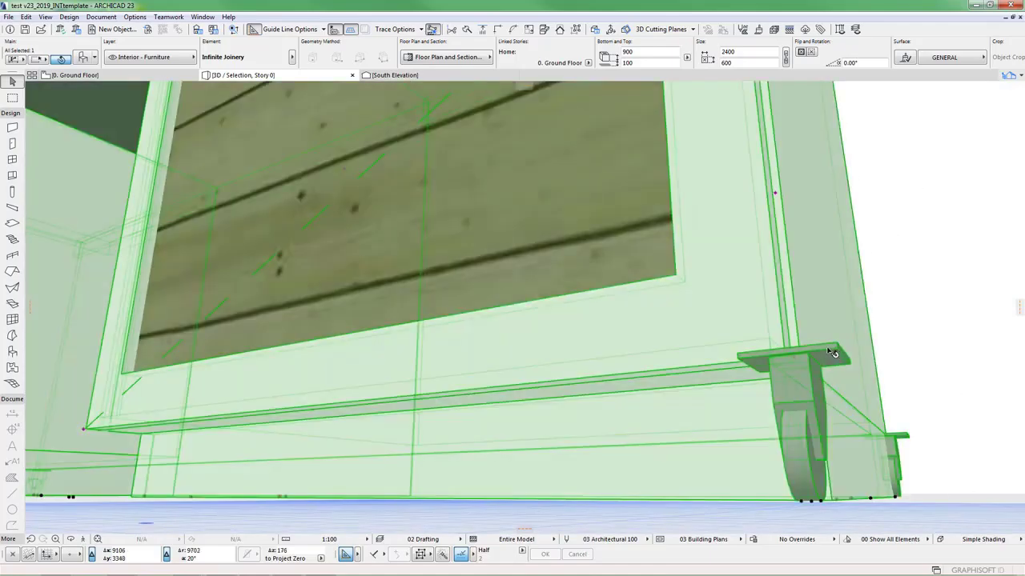
{"action": "key", "text": "ctrl+t"}
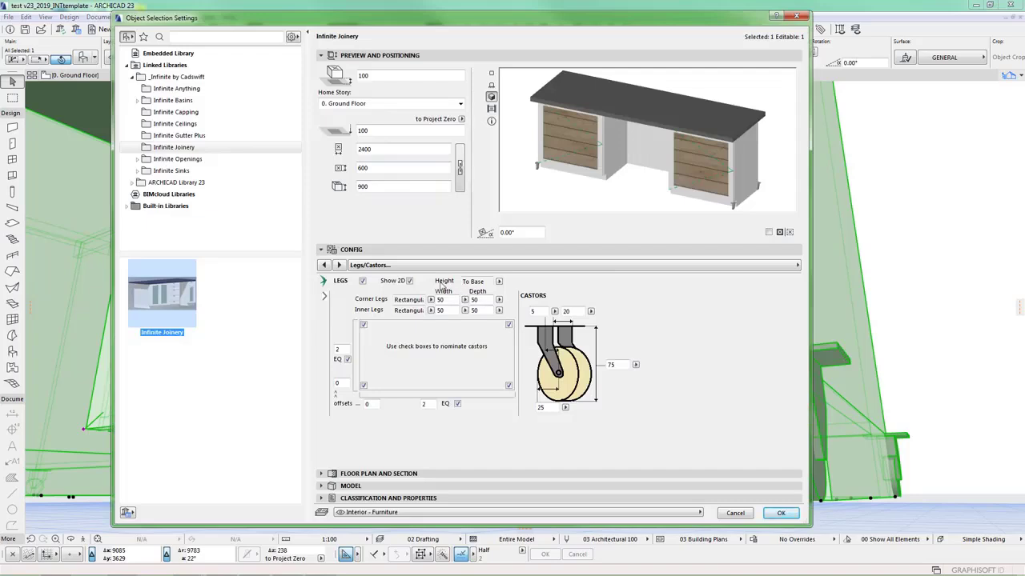
{"action": "left_click", "coordinate": [498, 283]}
{"action": "left_click", "coordinate": [526, 284]}
On the General Sizes page, untick Kick On to remove the 78 kick plinth, and apply
{"action": "left_click", "coordinate": [522, 266]}
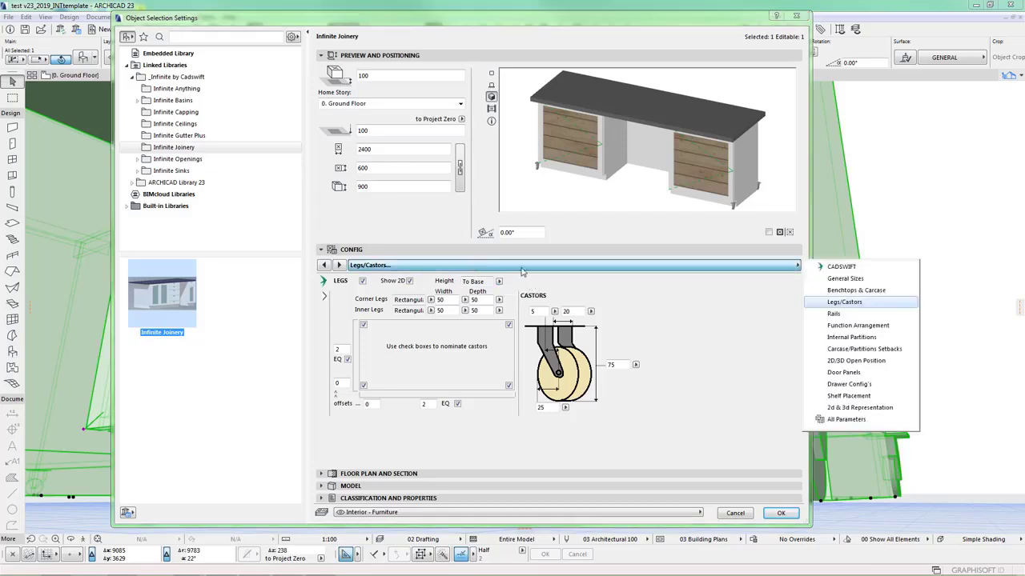
{"action": "left_click", "coordinate": [852, 291]}
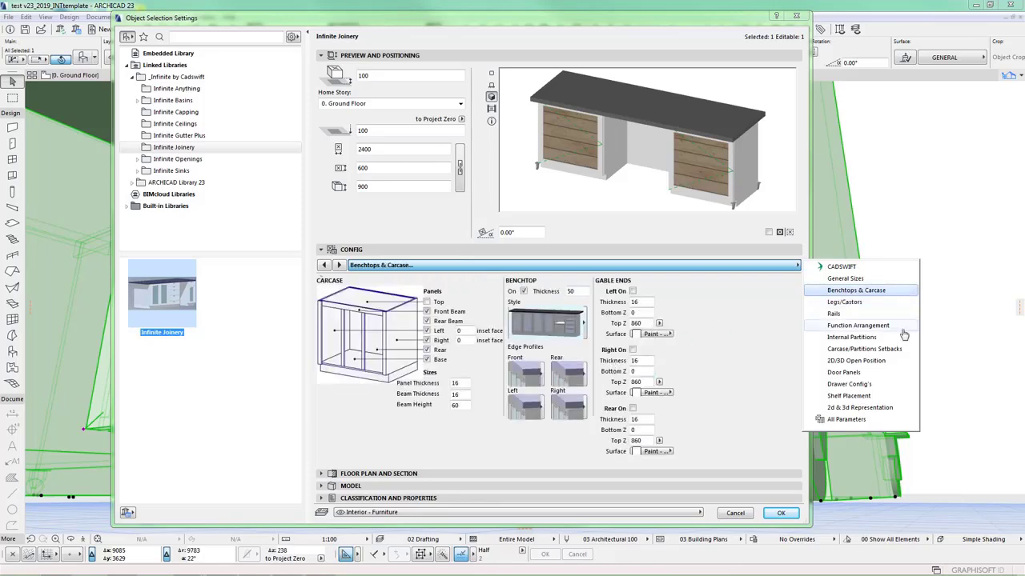
{"action": "left_click", "coordinate": [847, 279]}
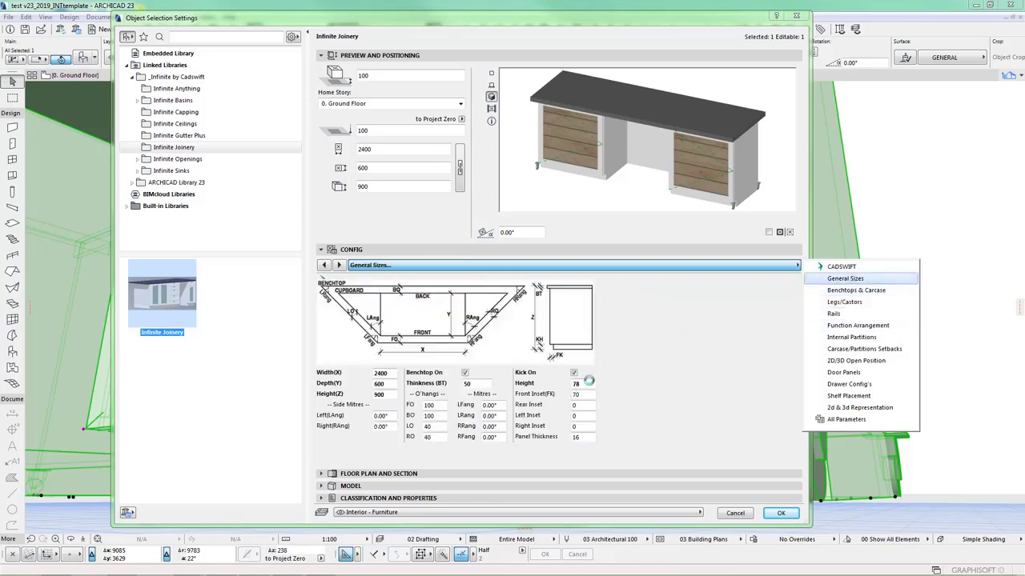
{"action": "double_click", "coordinate": [579, 384]}
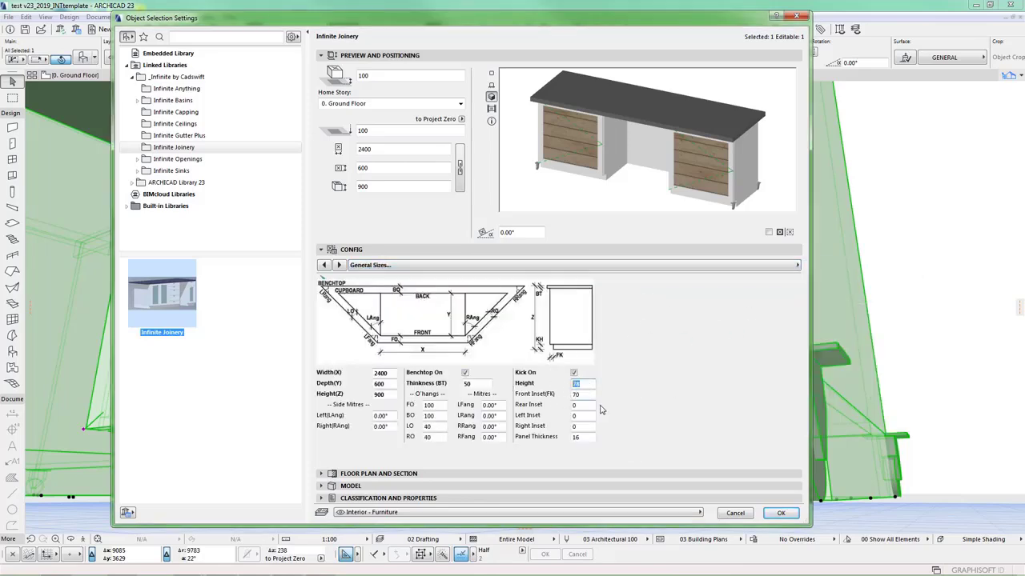
{"action": "left_click", "coordinate": [573, 373]}
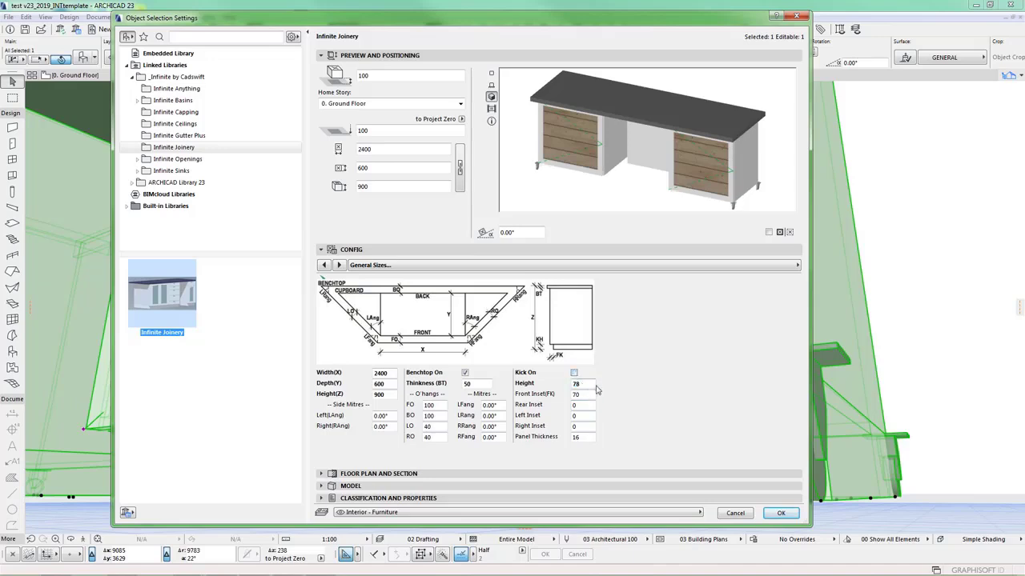
{"action": "double_click", "coordinate": [593, 385]}
{"action": "left_click", "coordinate": [781, 513]}
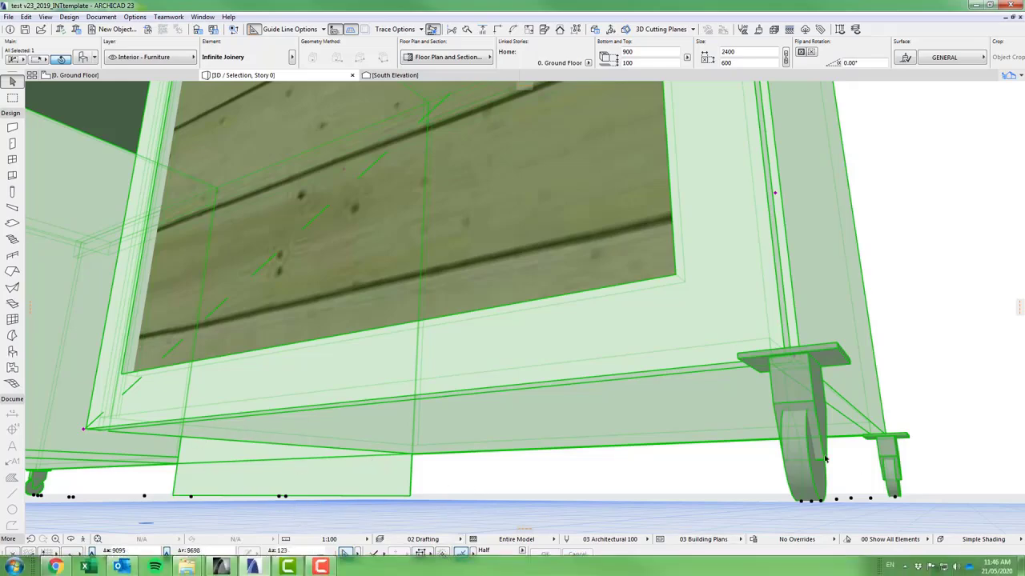
Set the bench's kick Height on the General Sizes page to 88 and apply
{"action": "scroll", "coordinate": [802, 377], "scroll_direction": "down", "scroll_amount": 2}
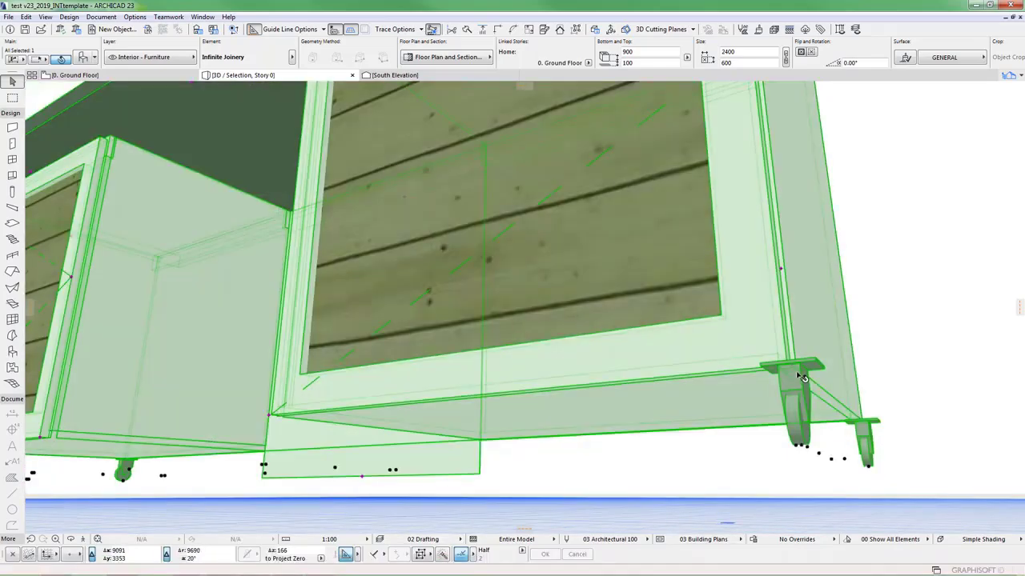
{"action": "double_click", "coordinate": [803, 378]}
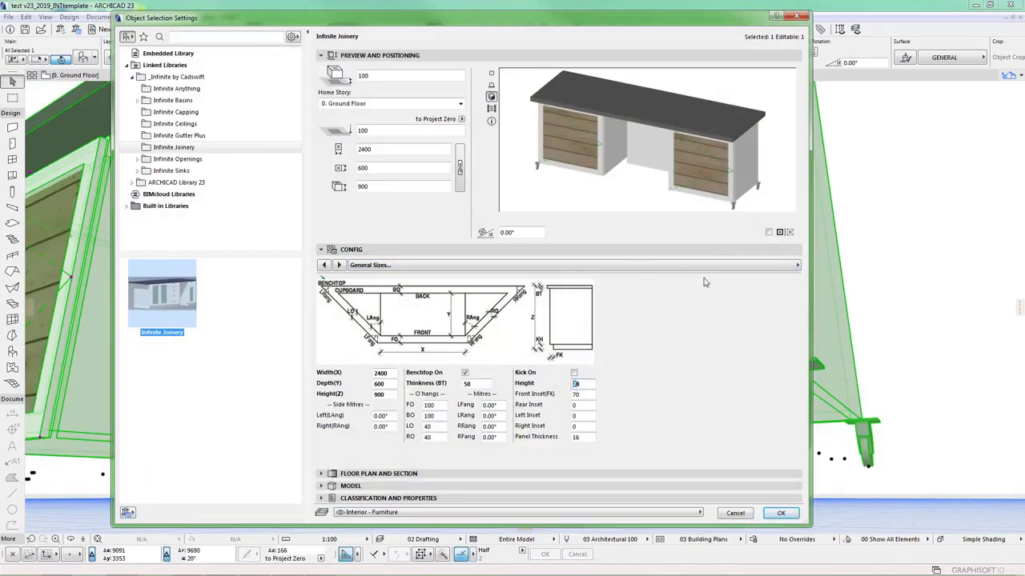
{"action": "left_click", "coordinate": [781, 513]}
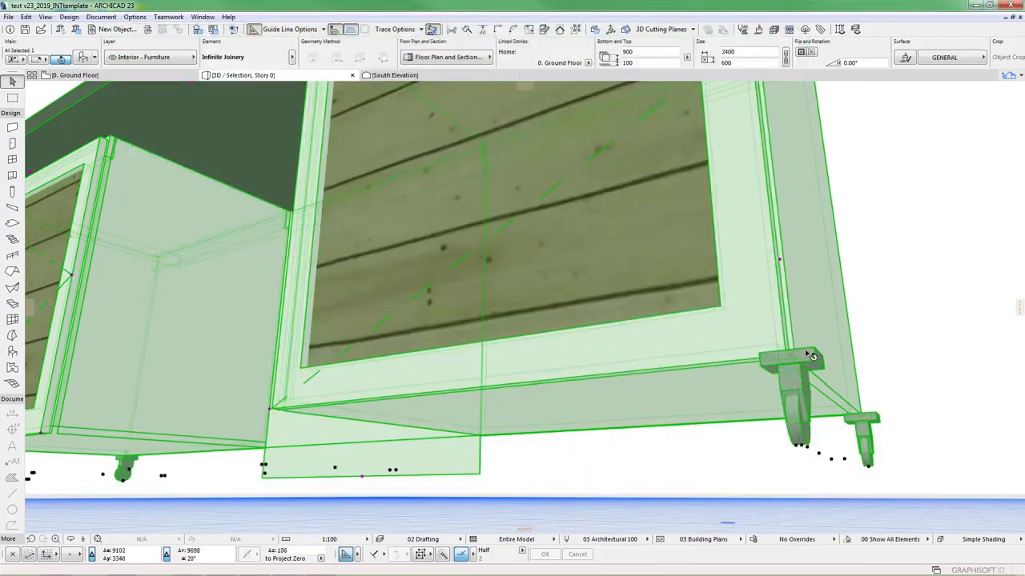
Reset the kick Height from 88 to 78 and switch to the Legs/Castors page
{"action": "double_click", "coordinate": [810, 383]}
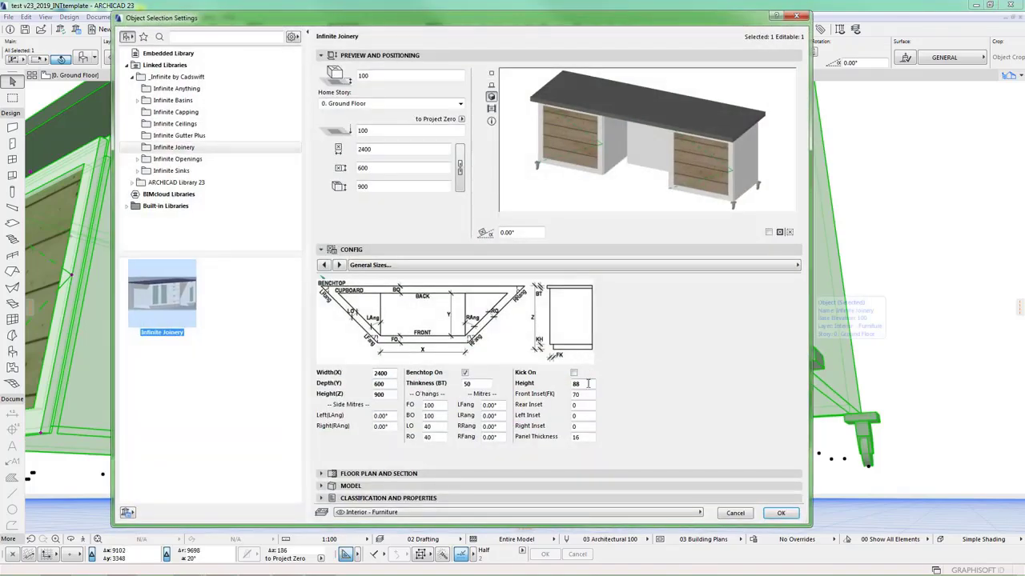
{"action": "double_click", "coordinate": [588, 384]}
{"action": "left_click", "coordinate": [541, 268]}
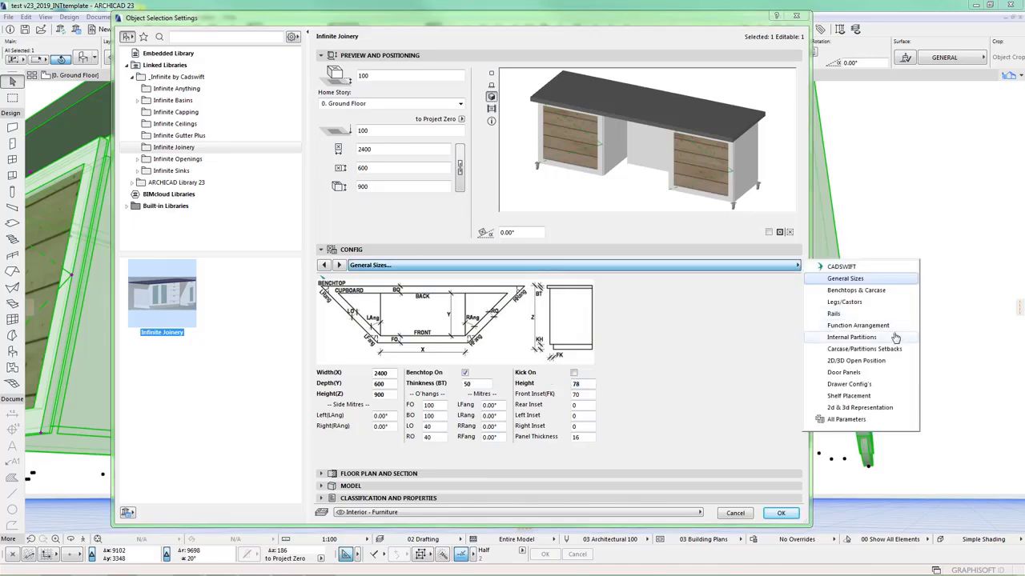
{"action": "left_click", "coordinate": [846, 306]}
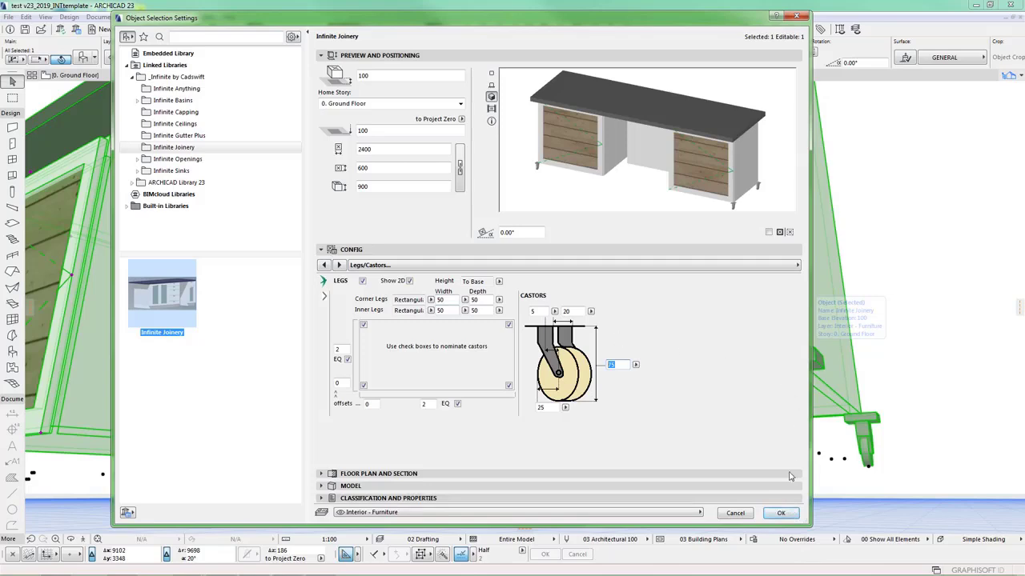
Set the leg height reference to To Top and apply it
{"action": "left_click", "coordinate": [499, 281]}
{"action": "left_click", "coordinate": [523, 292]}
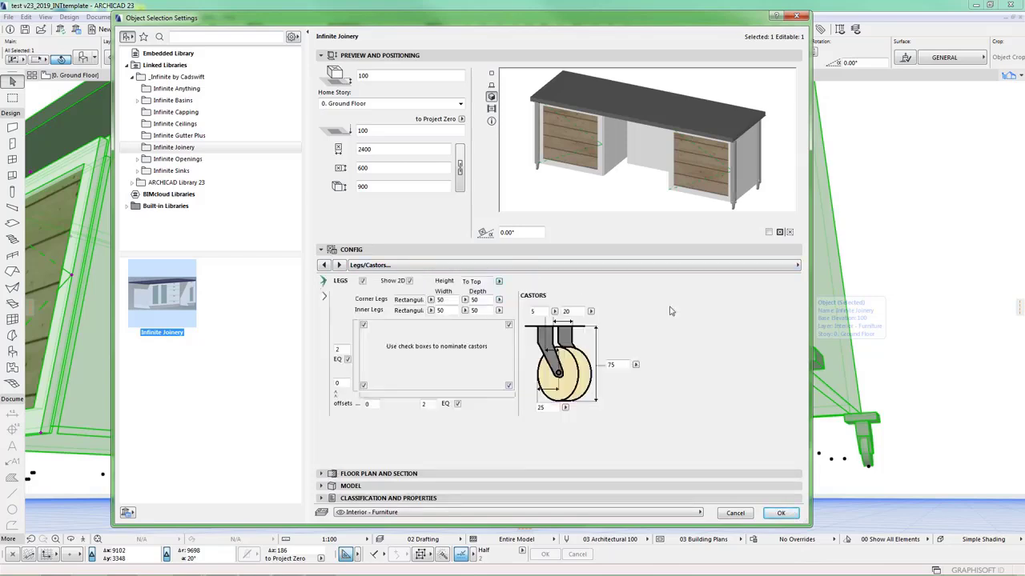
{"action": "left_click", "coordinate": [781, 513]}
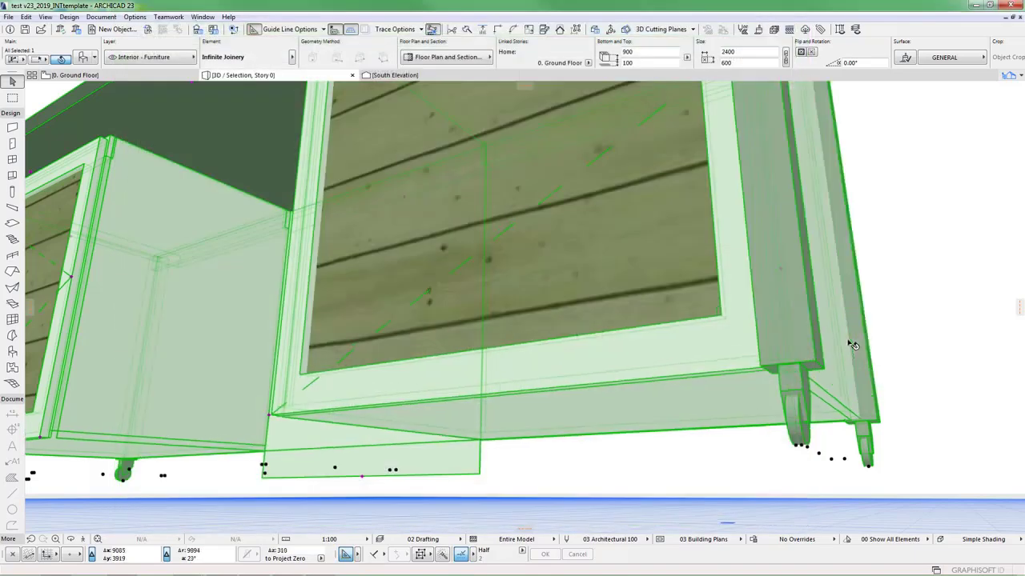
{"action": "scroll", "coordinate": [807, 352], "scroll_direction": "up", "scroll_amount": 3}
{"action": "scroll", "coordinate": [807, 352], "scroll_direction": "down", "scroll_amount": 5}
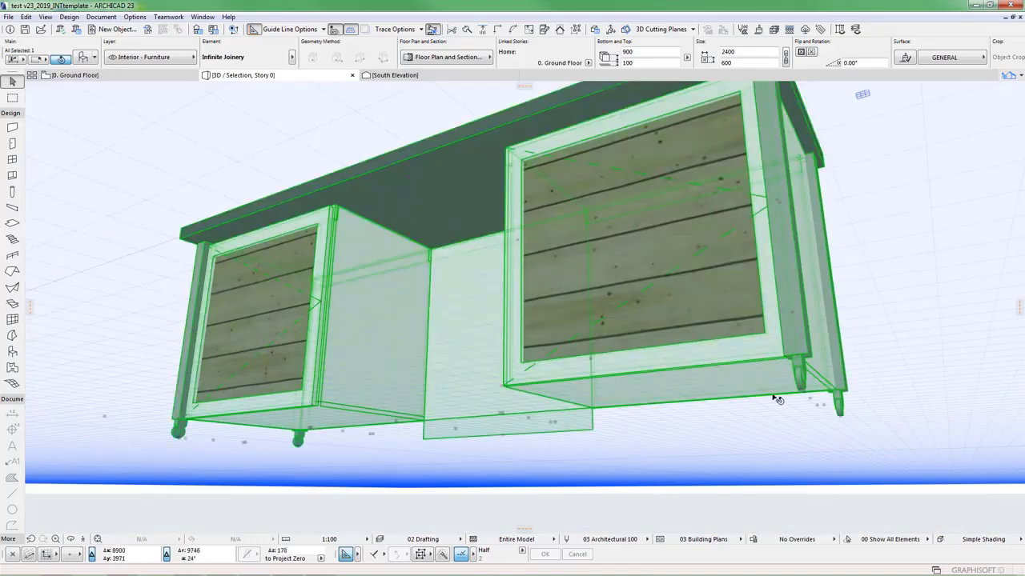
Untick the top-left, bottom-left and remaining corner castor positions on the Legs/Castors page
{"action": "double_click", "coordinate": [430, 356]}
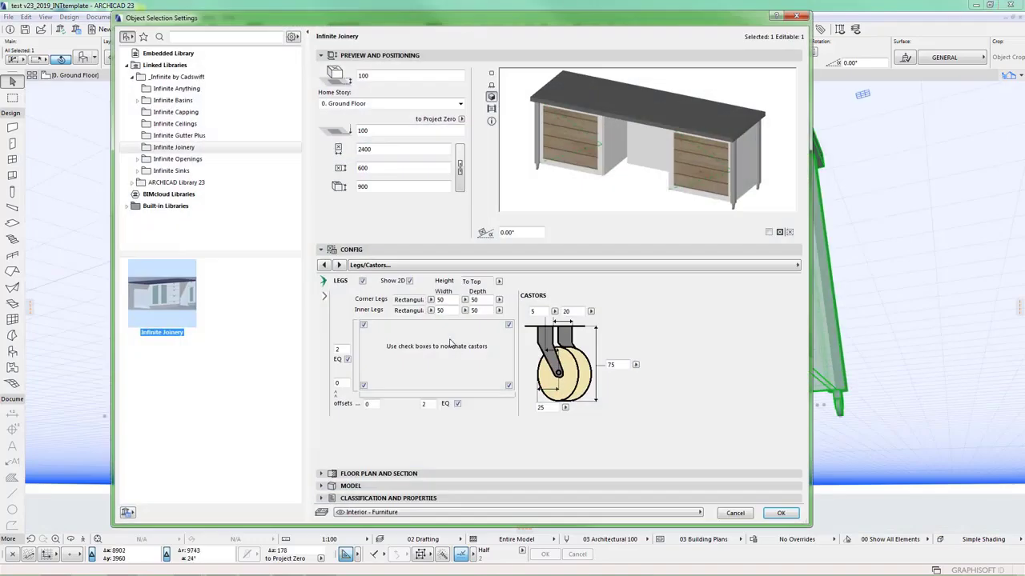
{"action": "left_click", "coordinate": [362, 326]}
{"action": "left_click", "coordinate": [363, 386]}
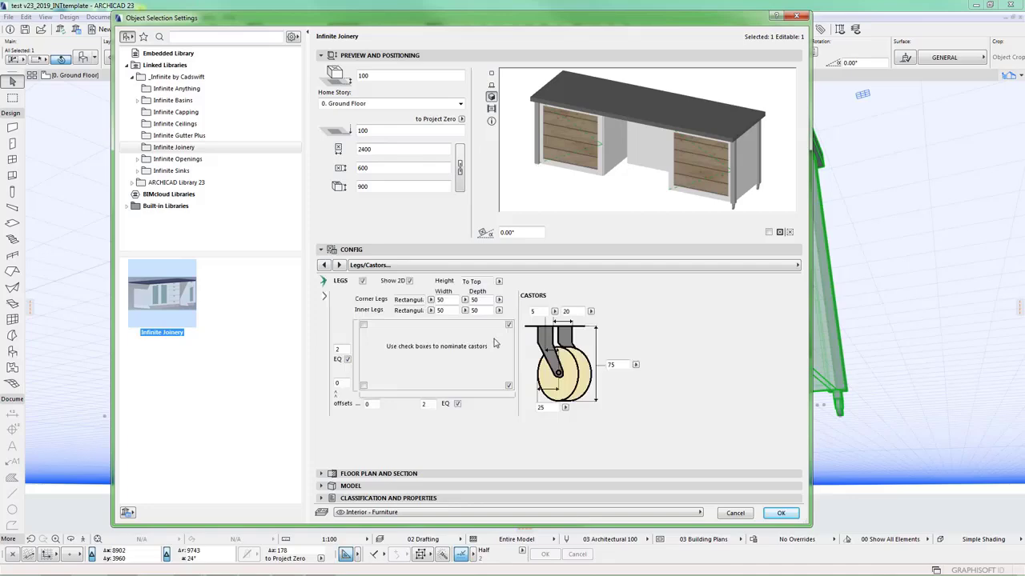
{"action": "left_click", "coordinate": [789, 512]}
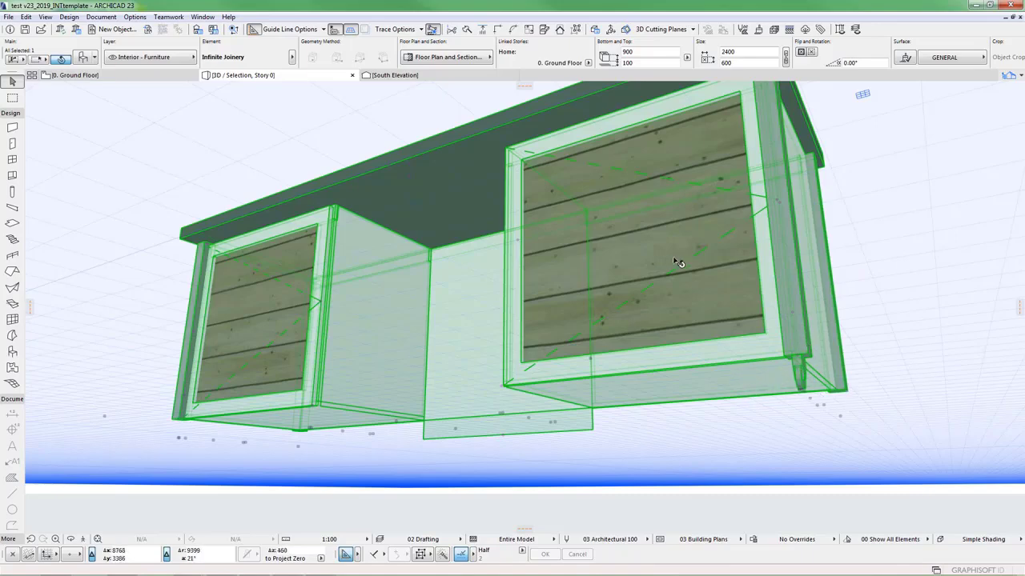
{"action": "double_click", "coordinate": [711, 276]}
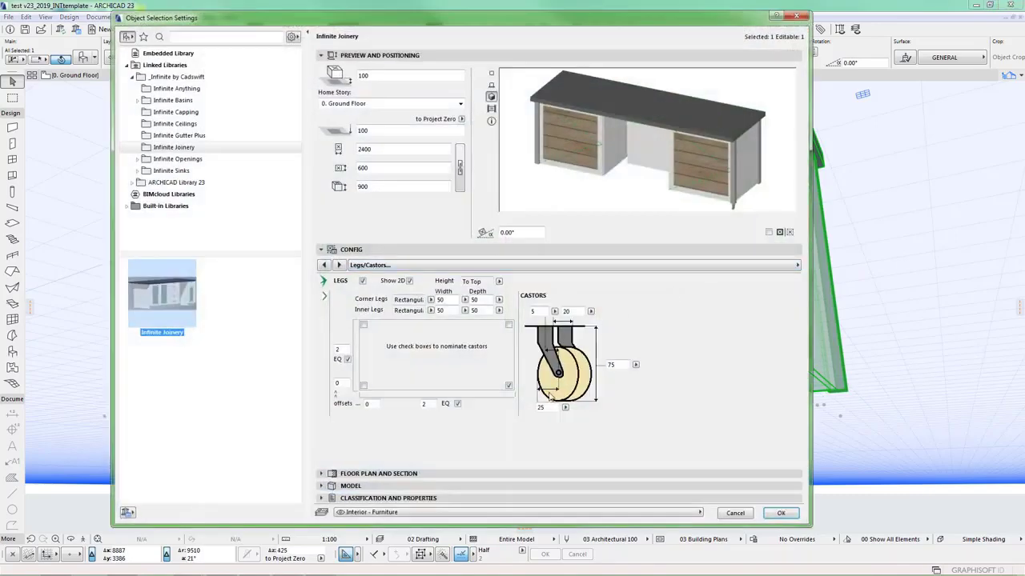
{"action": "left_click", "coordinate": [509, 387]}
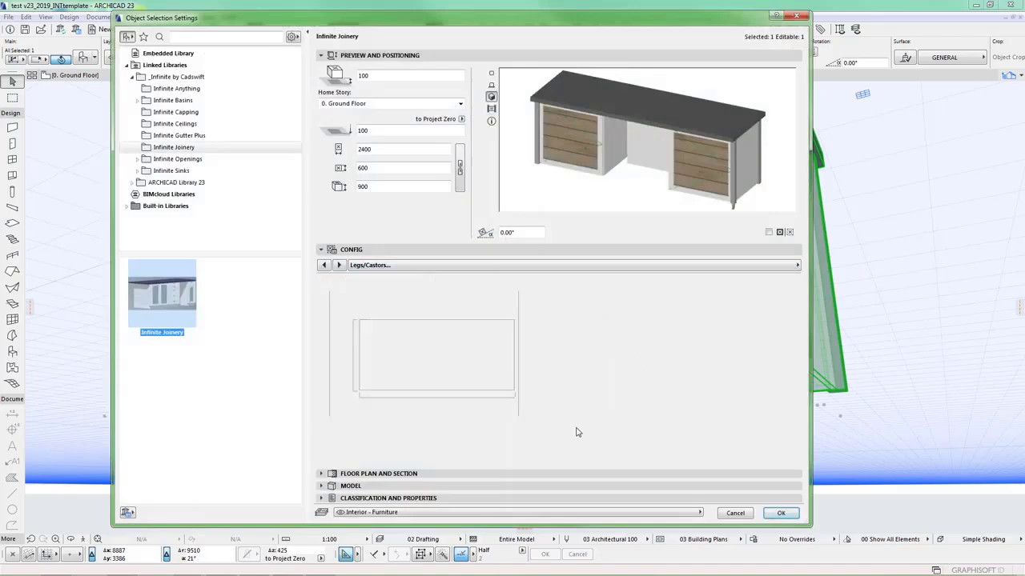
Apply the castor removal, view the plain-legged bench from the front, and reopen its settings
{"action": "left_click", "coordinate": [780, 513]}
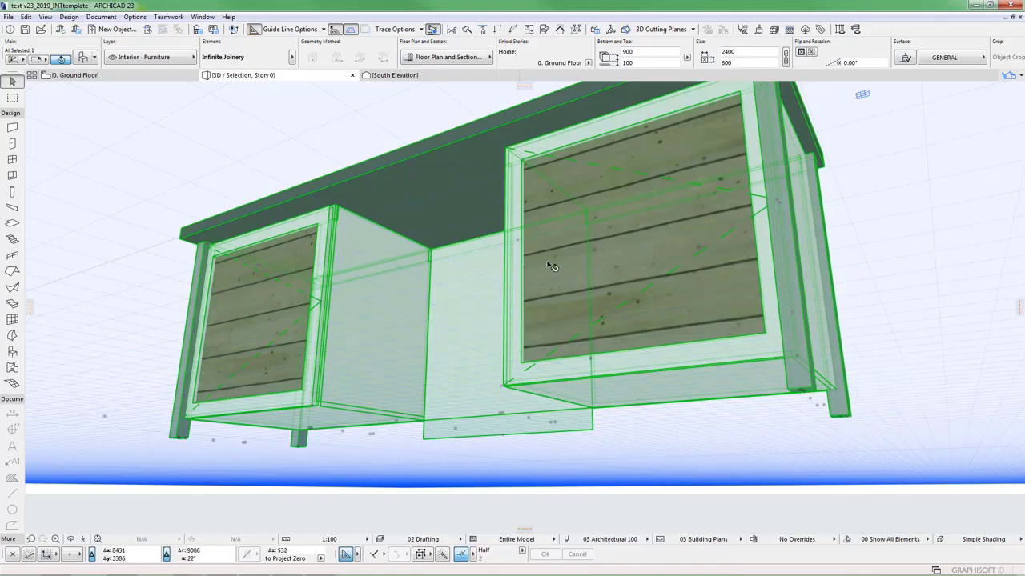
{"action": "scroll", "coordinate": [549, 284], "scroll_direction": "down", "scroll_amount": 2}
{"action": "middle_click_drag", "start_coordinate": [525, 285], "coordinate": [414, 351], "text": "shift"}
{"action": "double_click", "coordinate": [408, 340]}
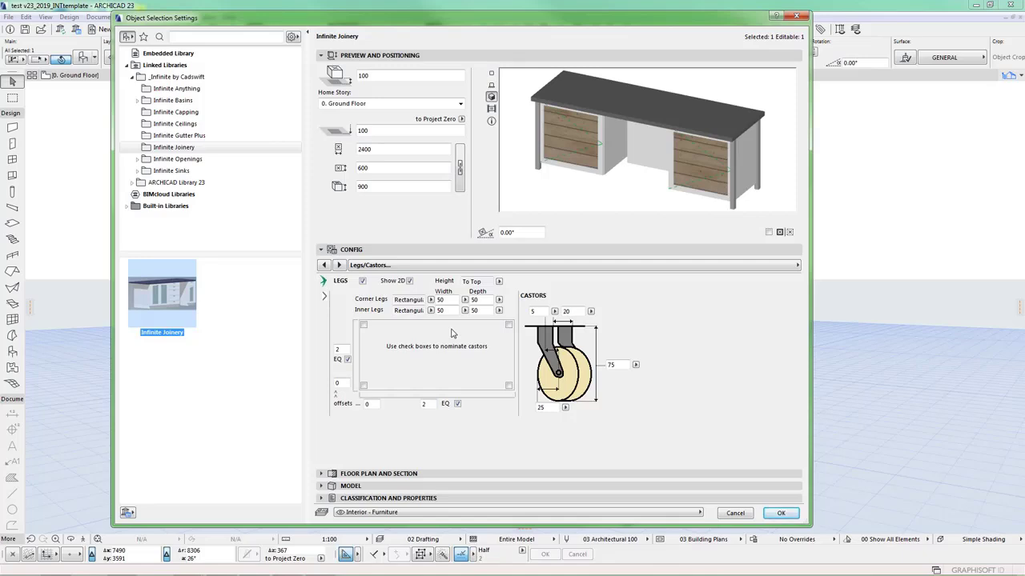
Turn on RAILS on the Rails configuration page
{"action": "left_click", "coordinate": [513, 268]}
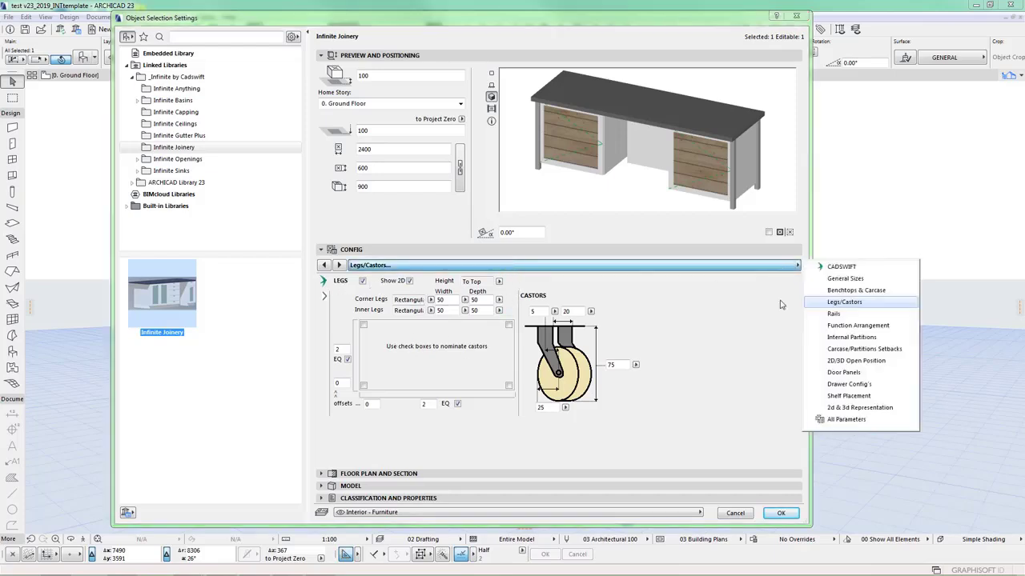
{"action": "left_click", "coordinate": [833, 315]}
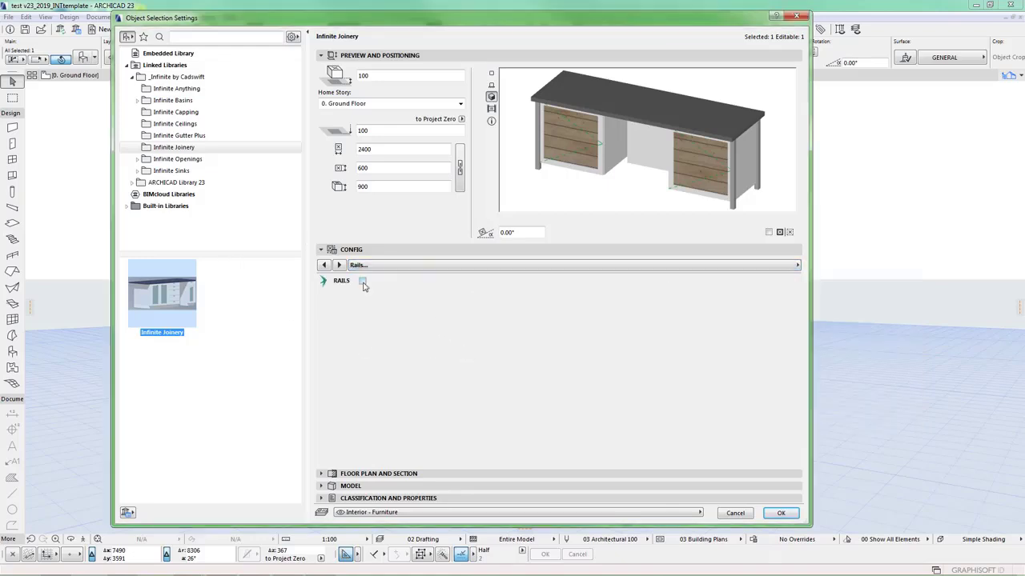
{"action": "left_click", "coordinate": [363, 281]}
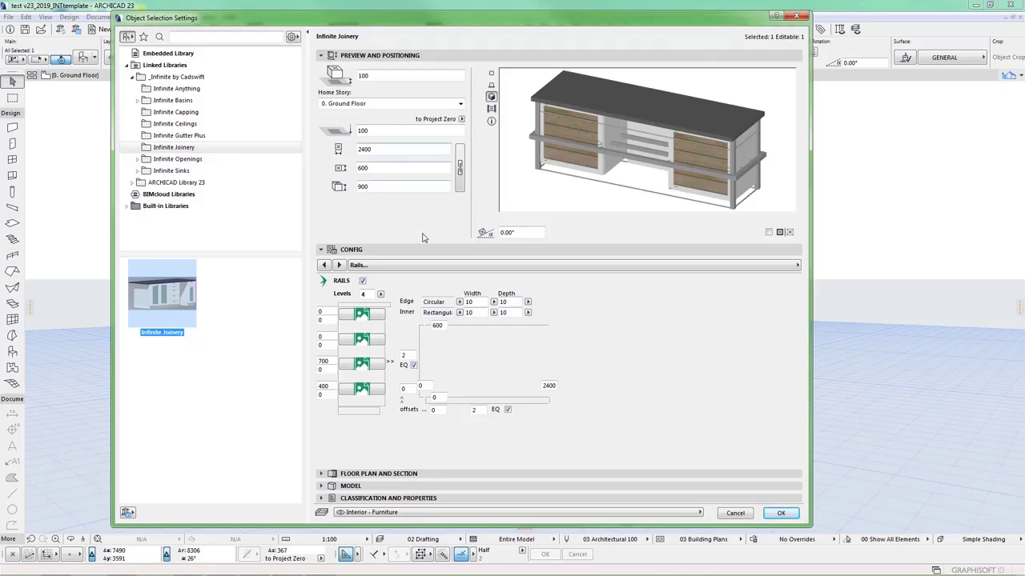
Hide the benchtop and carcase, remove the door panels, and turn off the partition pillars
{"action": "left_click", "coordinate": [429, 268]}
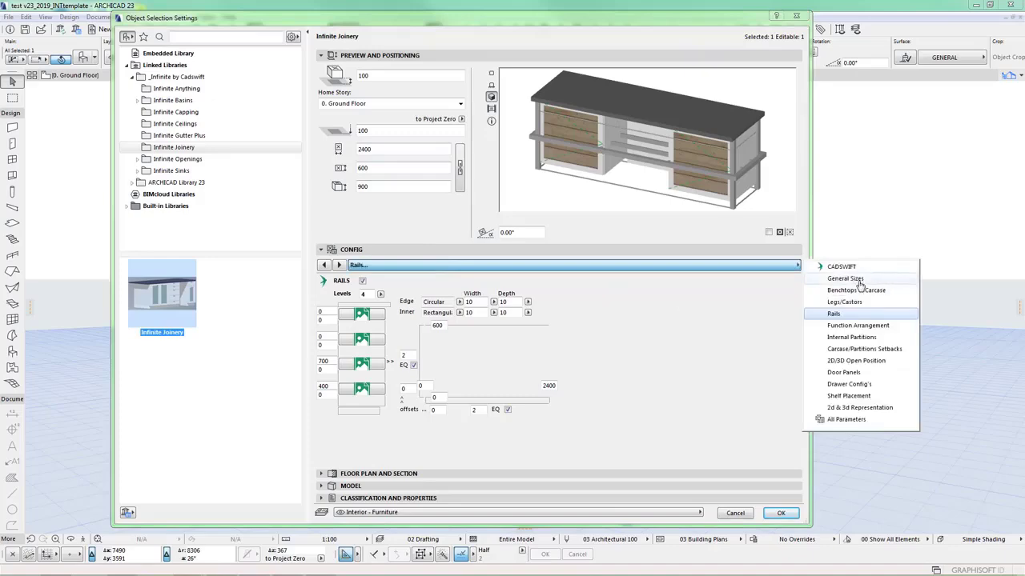
{"action": "left_click", "coordinate": [855, 290]}
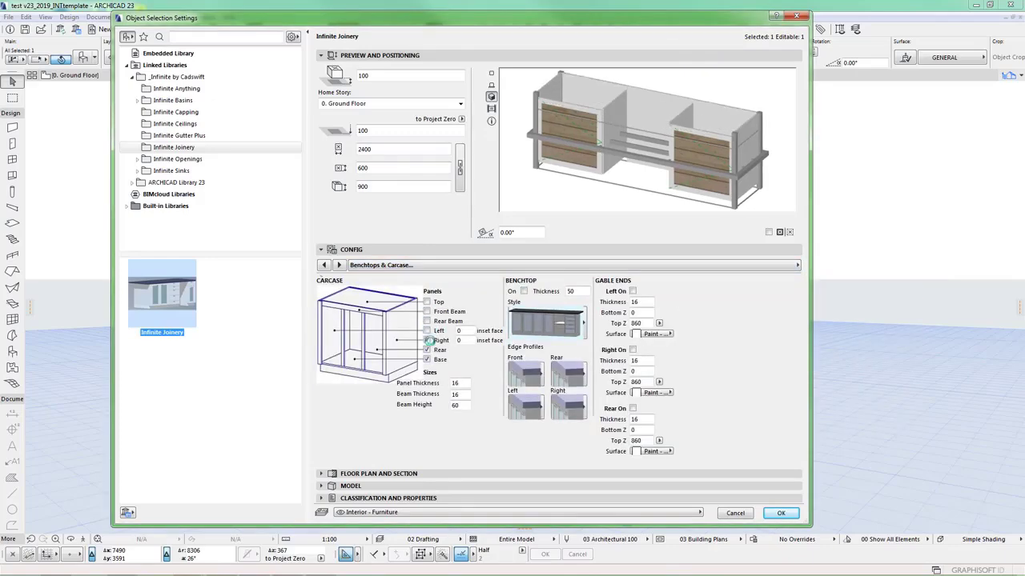
{"action": "left_click", "coordinate": [430, 265]}
{"action": "left_click", "coordinate": [855, 326]}
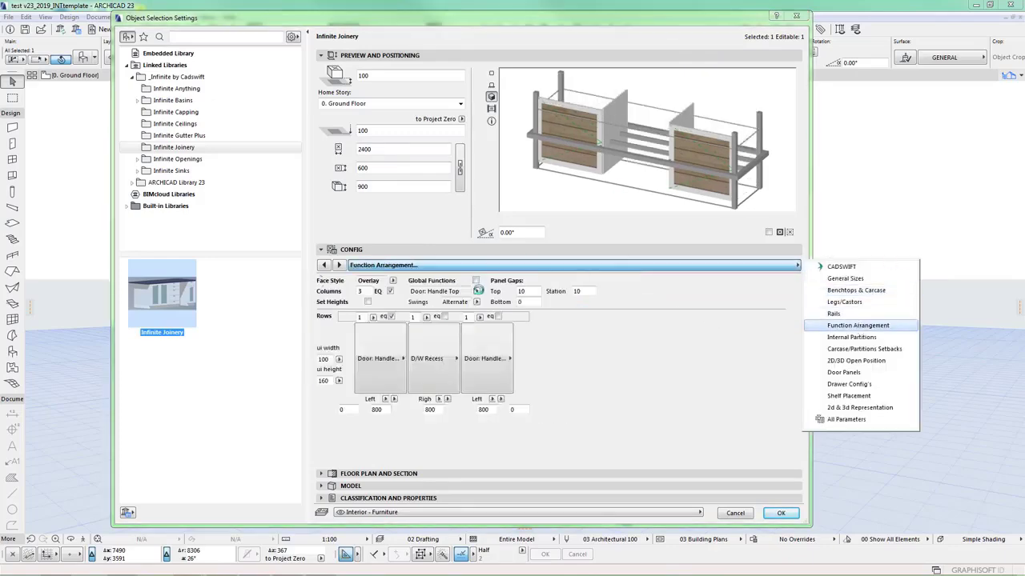
{"action": "left_click", "coordinate": [477, 292]}
{"action": "left_click", "coordinate": [430, 265]}
{"action": "left_click", "coordinate": [854, 339]}
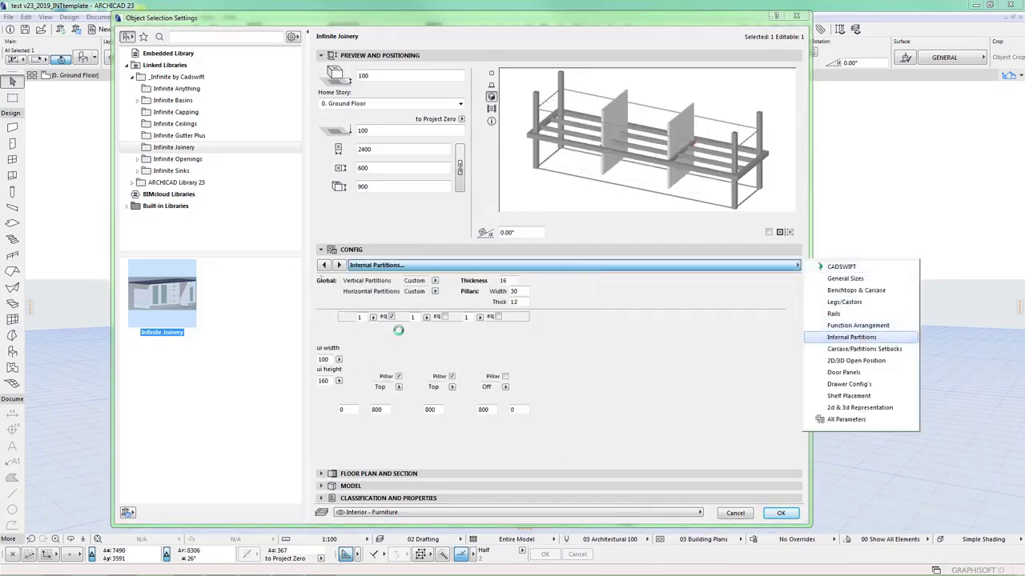
{"action": "left_click", "coordinate": [452, 377]}
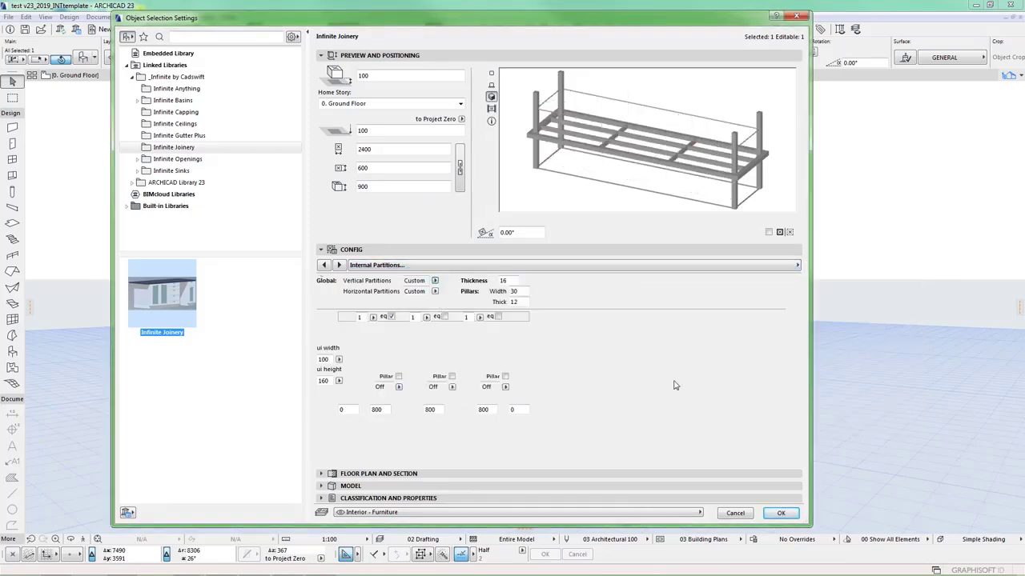
Apply the changes and orbit around the leg-and-rail frame from high and side views
{"action": "left_click", "coordinate": [780, 514]}
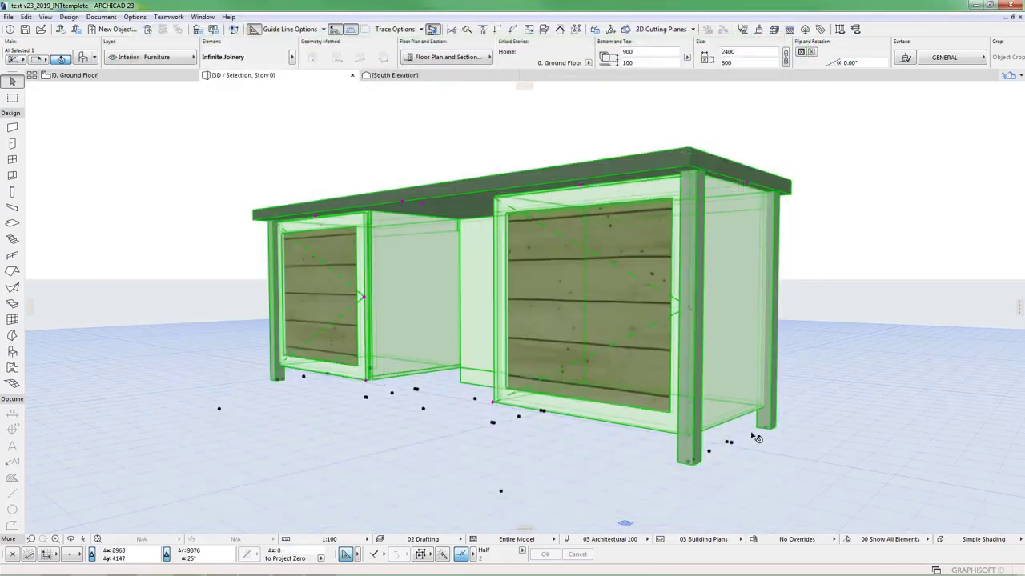
{"action": "middle_click_drag", "start_coordinate": [581, 323], "coordinate": [517, 437], "text": "shift"}
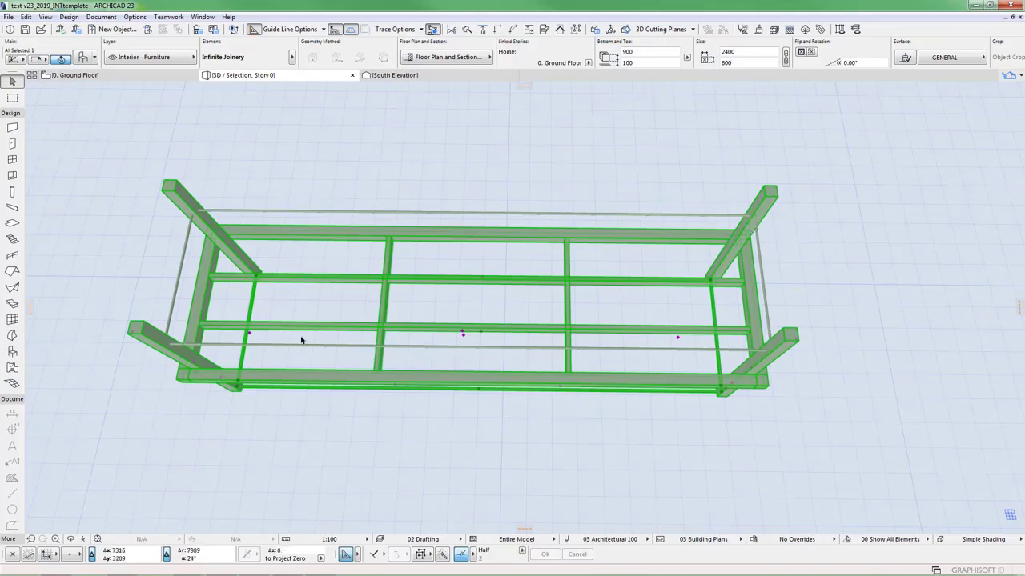
{"action": "middle_click_drag", "start_coordinate": [526, 456], "coordinate": [373, 323], "text": "shift"}
{"action": "key", "text": "Escape"}
{"action": "middle_click_drag", "start_coordinate": [411, 294], "coordinate": [506, 421], "text": "shift"}
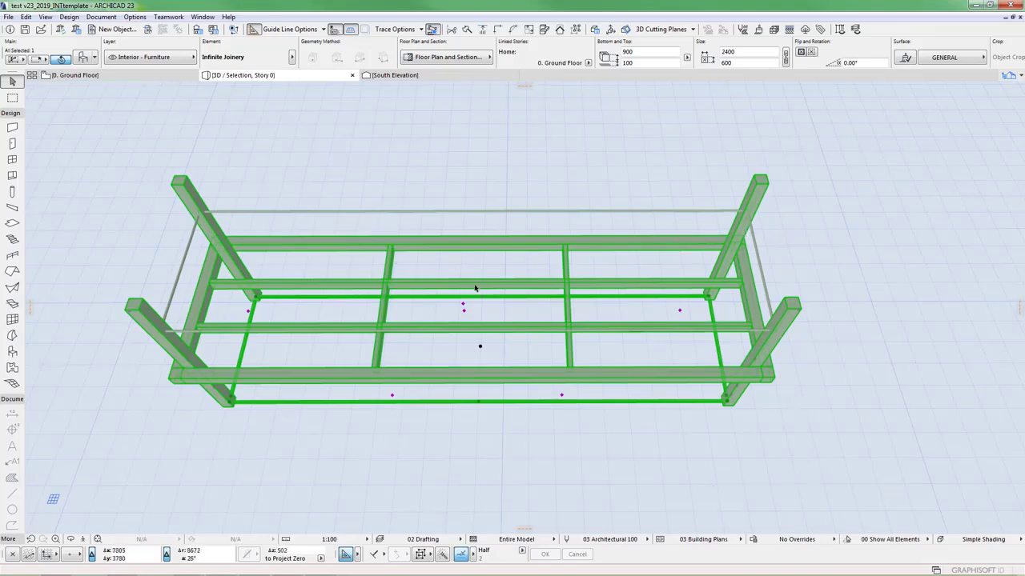
Open the bench's object settings on the Rails page
{"action": "double_click", "coordinate": [576, 251]}
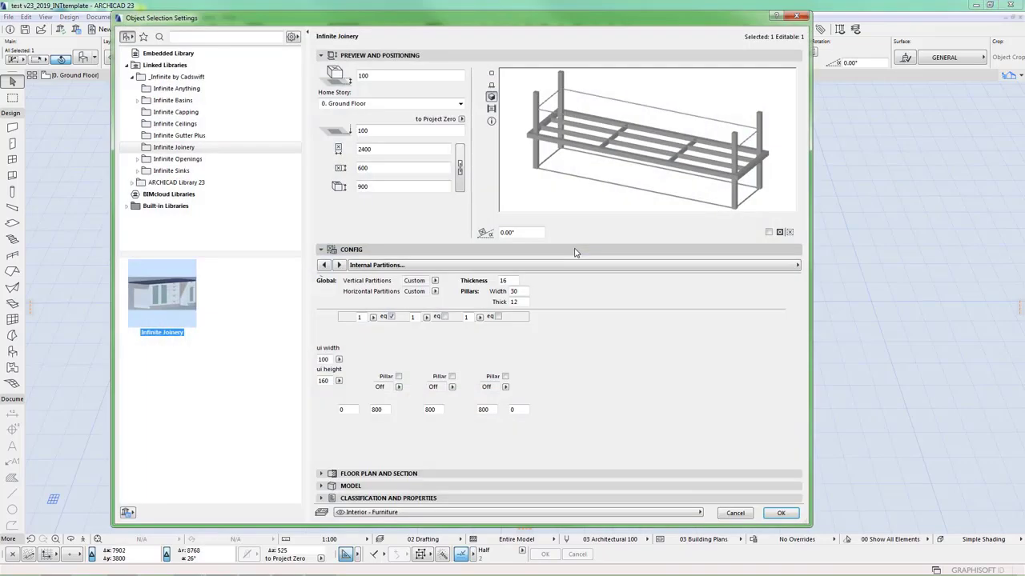
{"action": "left_click", "coordinate": [514, 267]}
{"action": "left_click", "coordinate": [834, 313]}
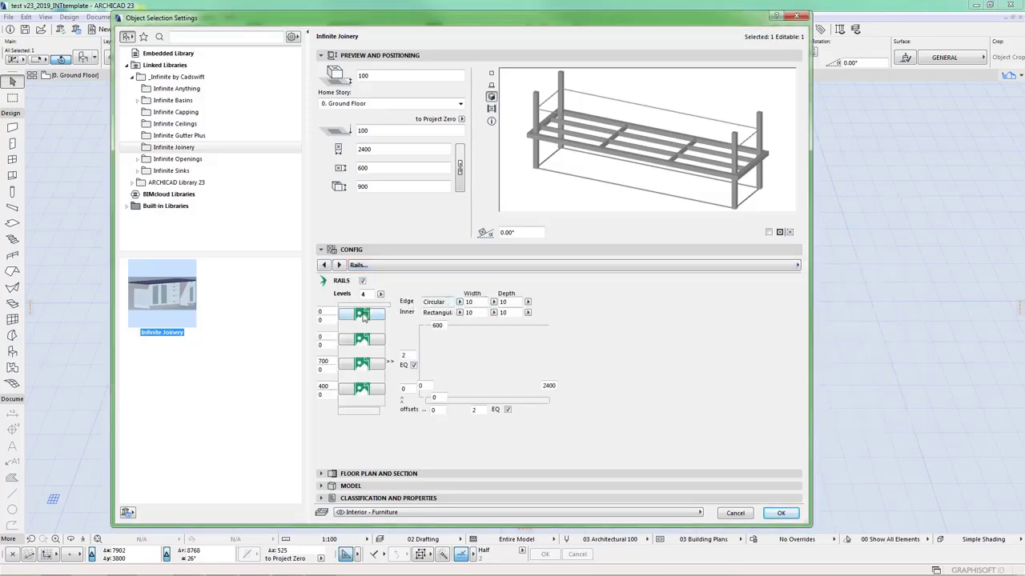
Raise the first rail level's upper height to 900 and confirm 3 inner rails
{"action": "left_click", "coordinate": [328, 339]}
{"action": "double_click", "coordinate": [328, 310]}
{"action": "type", "text": "900"}
{"action": "double_click", "coordinate": [328, 321]}
{"action": "left_click", "coordinate": [370, 318]}
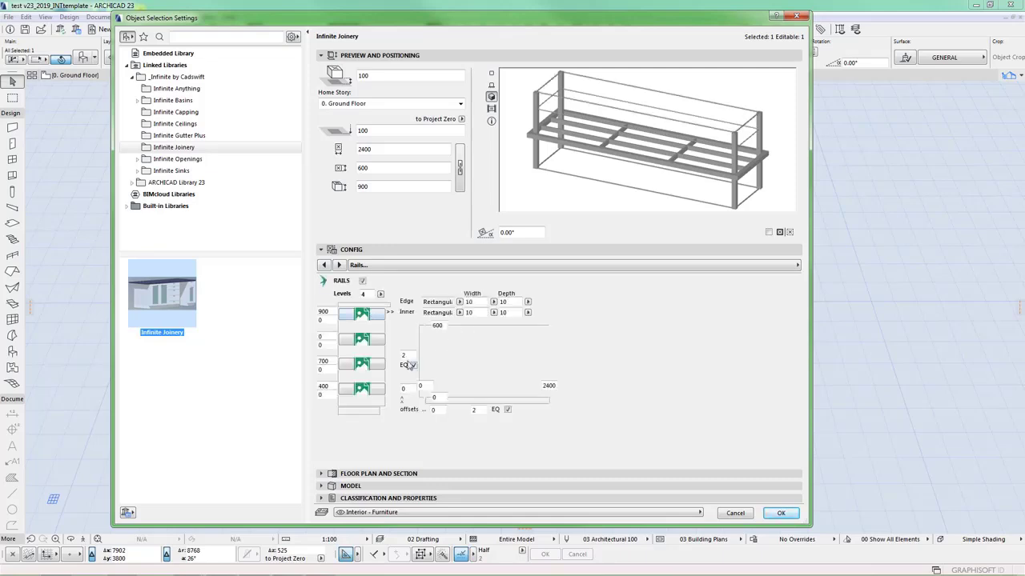
{"action": "key", "text": "Return"}
Set the offsets count to 3 and apply the rail changes
{"action": "left_click", "coordinate": [483, 412]}
{"action": "type", "text": "3"}
{"action": "key", "text": "Return"}
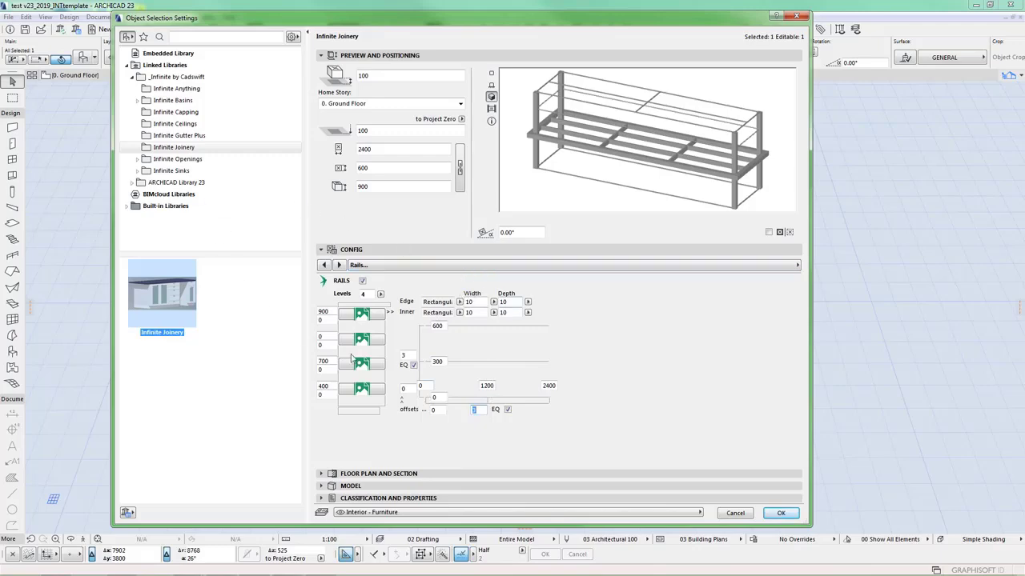
{"action": "left_click", "coordinate": [780, 514]}
Orbit to inspect the new top rail frame, then reopen the bench settings
{"action": "left_click_drag", "start_coordinate": [625, 336], "coordinate": [452, 209]}
{"action": "scroll", "coordinate": [449, 206], "scroll_direction": "up", "scroll_amount": 5}
{"action": "scroll", "coordinate": [445, 201], "scroll_direction": "down", "scroll_amount": 3}
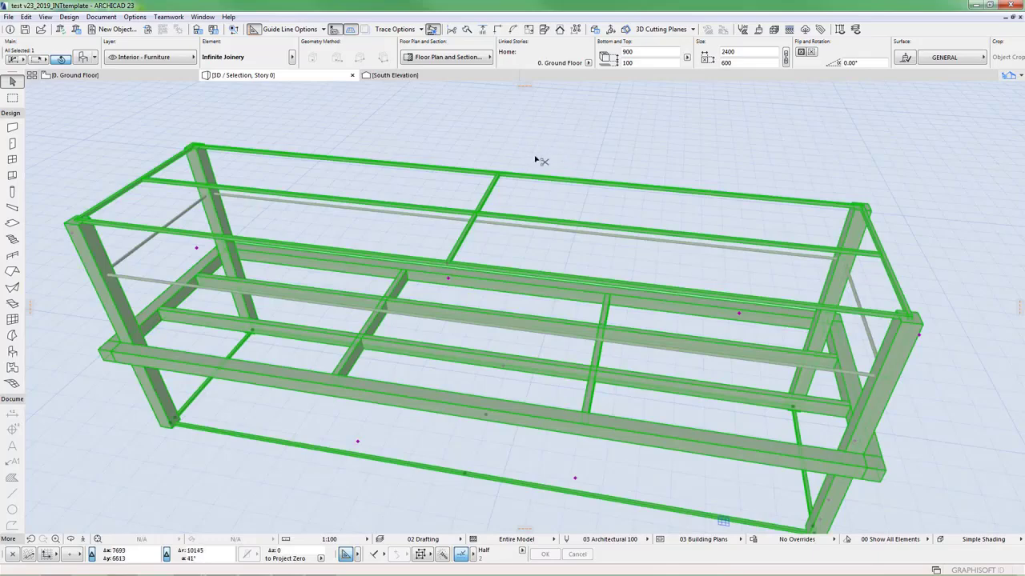
{"action": "key", "text": "ctrl+t"}
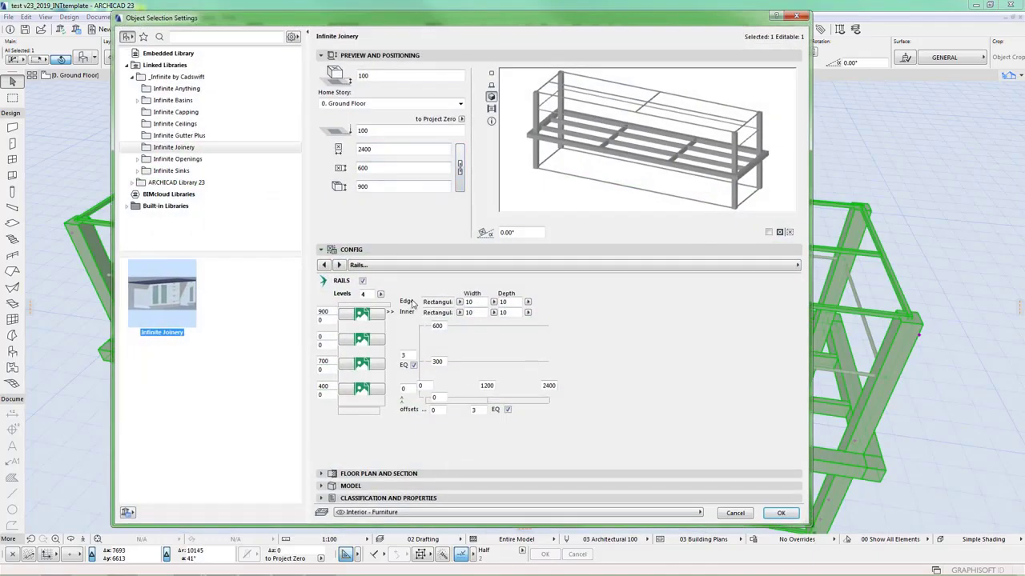
Review the edge and inner rail profiles, keeping both Rectangular
{"action": "left_click", "coordinate": [460, 302]}
{"action": "left_click", "coordinate": [463, 307]}
{"action": "left_click", "coordinate": [459, 313]}
{"action": "left_click", "coordinate": [462, 316]}
{"action": "left_click", "coordinate": [479, 303]}
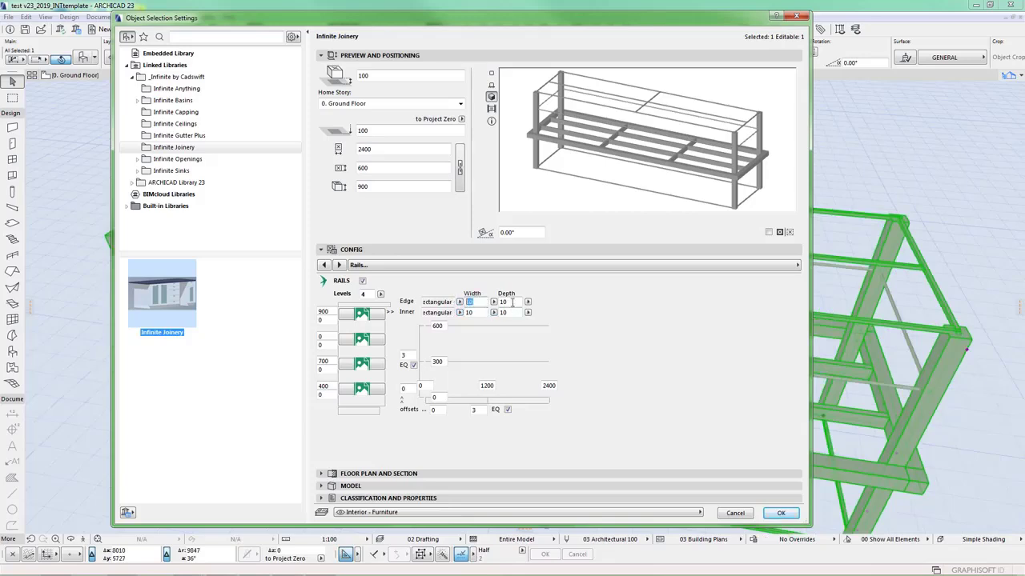
{"action": "key", "text": "Tab"}
{"action": "key", "text": "Tab"}
{"action": "key", "text": "Tab"}
Review the four rail levels and their heights of 900, 700 and 400
{"action": "left_click", "coordinate": [373, 342]}
{"action": "left_click", "coordinate": [373, 320]}
{"action": "left_click", "coordinate": [369, 367]}
{"action": "left_click", "coordinate": [369, 390]}
{"action": "left_click", "coordinate": [324, 385]}
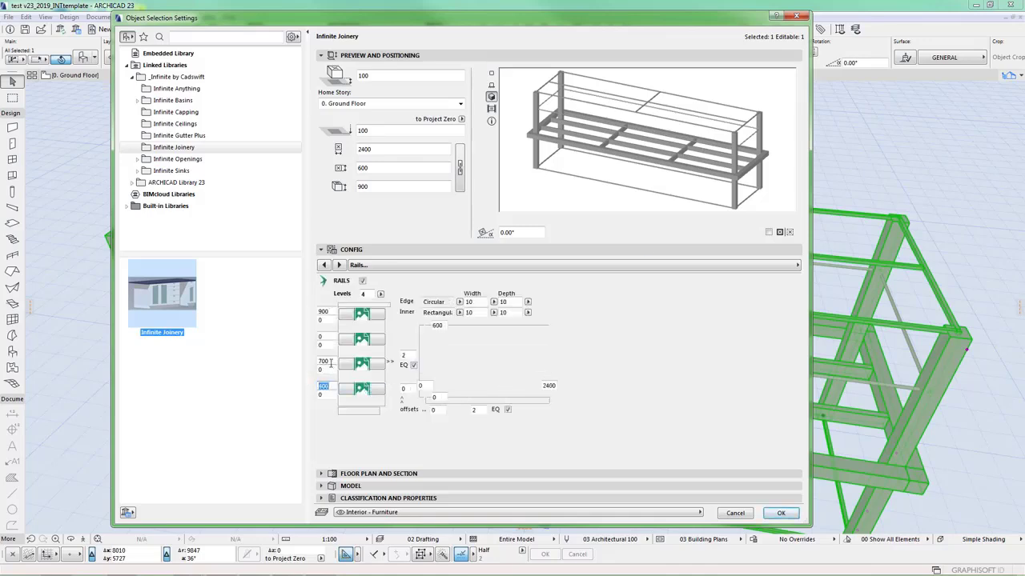
{"action": "left_click", "coordinate": [326, 361]}
{"action": "left_click", "coordinate": [325, 311]}
{"action": "left_click", "coordinate": [329, 344]}
{"action": "left_click", "coordinate": [328, 321]}
Stay on the Rails page and cancel the settings without applying changes
{"action": "left_click", "coordinate": [797, 265]}
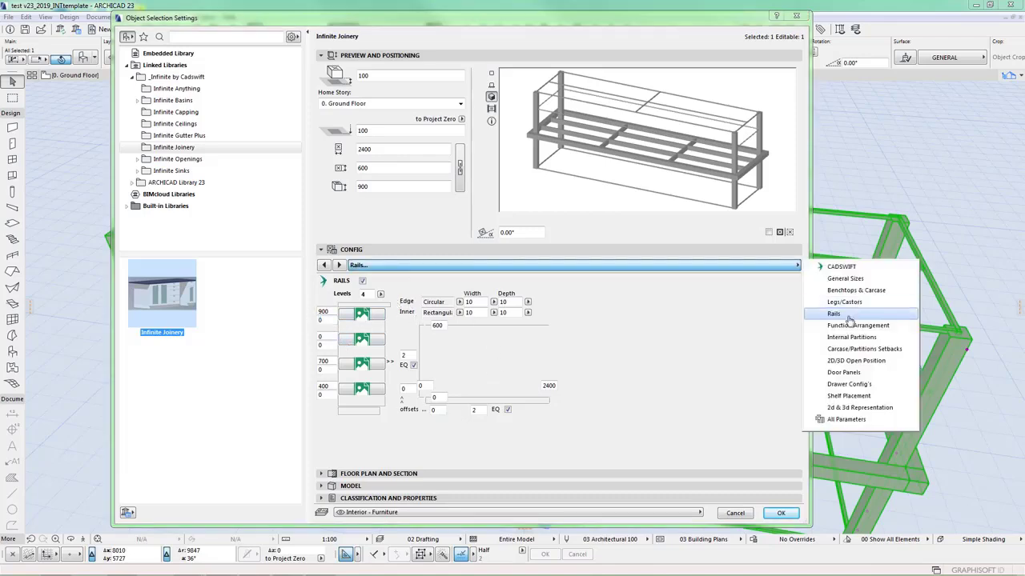
{"action": "left_click", "coordinate": [710, 340]}
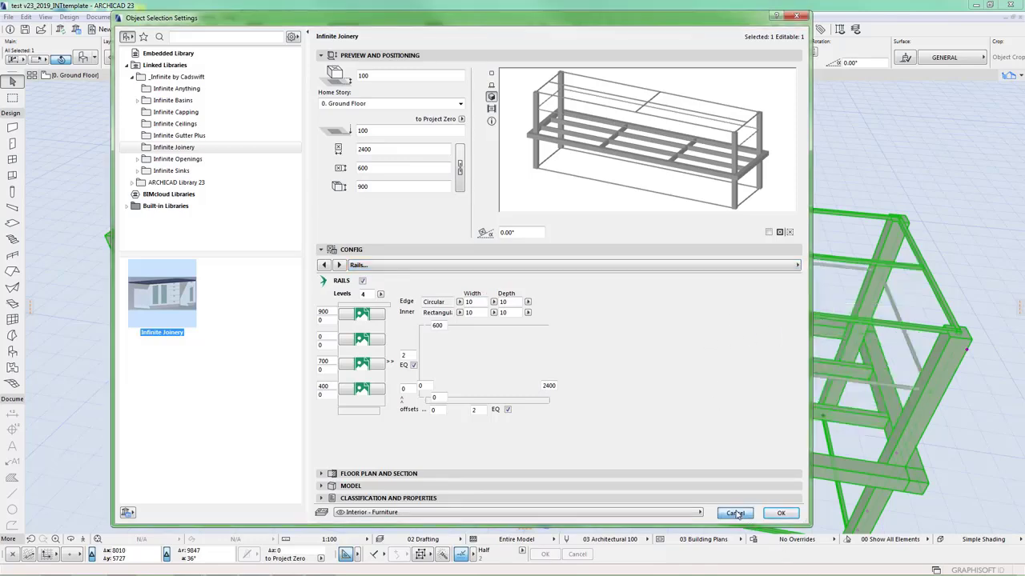
{"action": "left_click", "coordinate": [735, 513]}
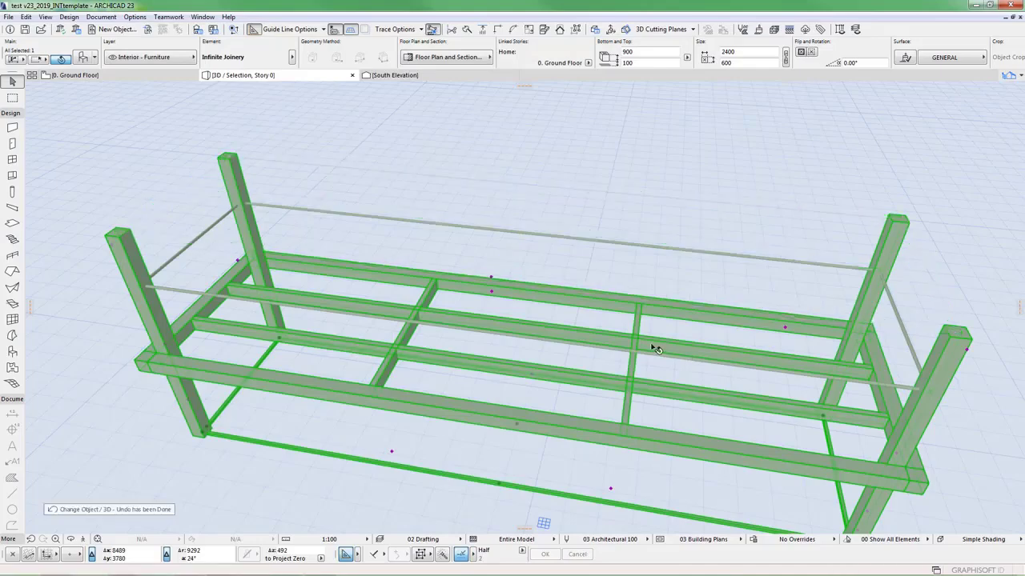